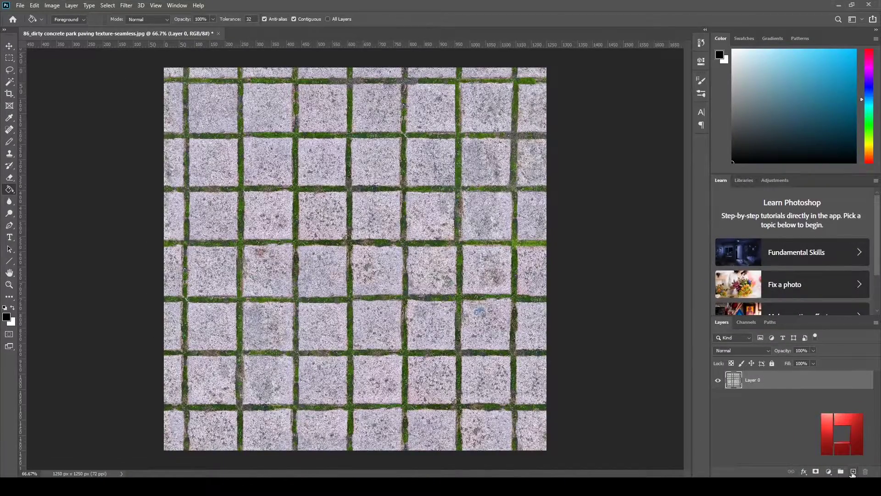
Add an empty Layer 1 above the paving texture, reselect Layer 0 and pick the Magic Wand
click(854, 472)
click(779, 400)
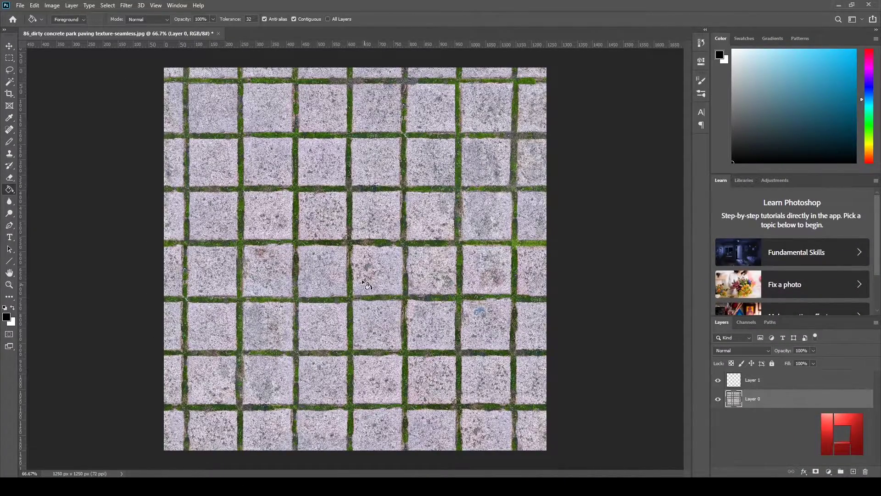
key(w)
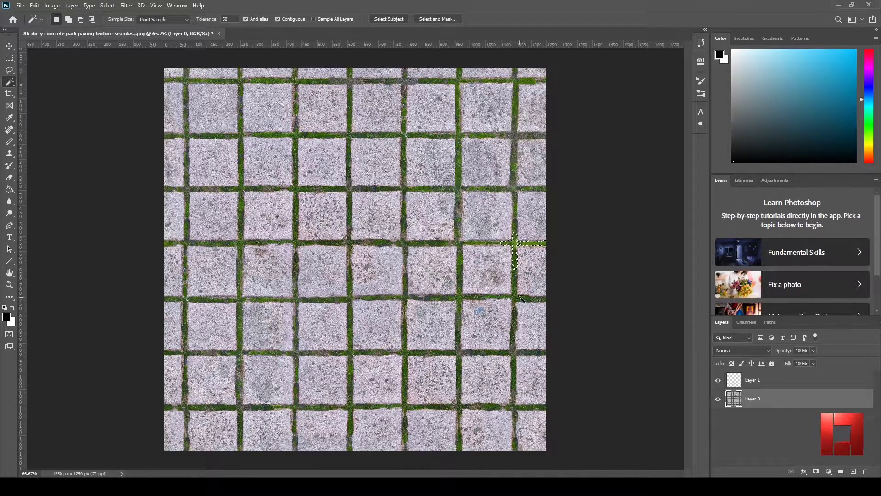
Shift-add the grass joints across the texture to the Magic Wand selection, then select Layer 1
key(shift)
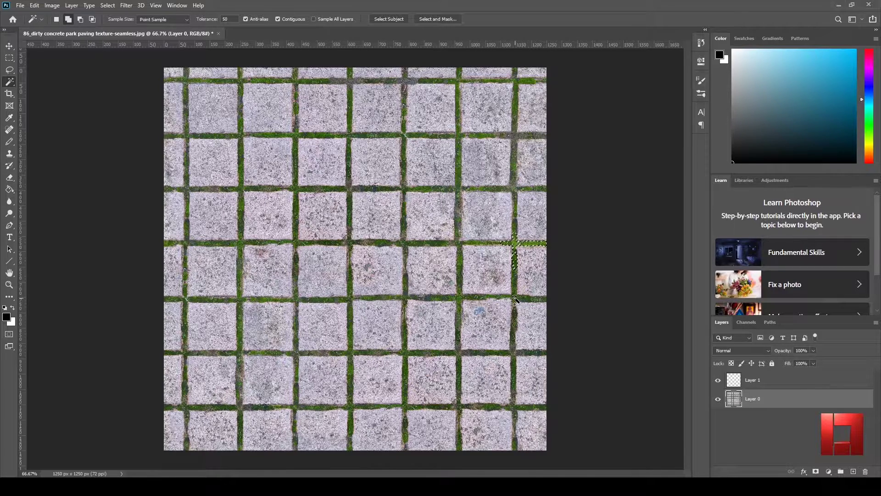
shift+click(515, 301)
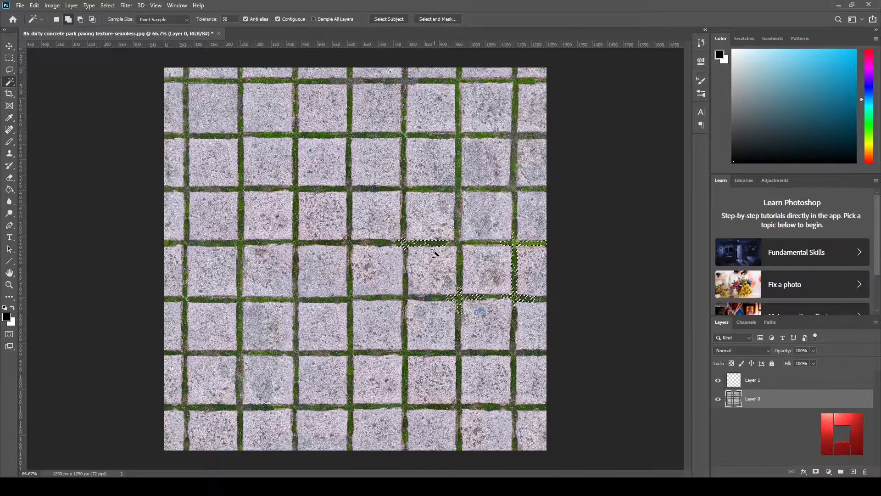
shift+click(295, 244)
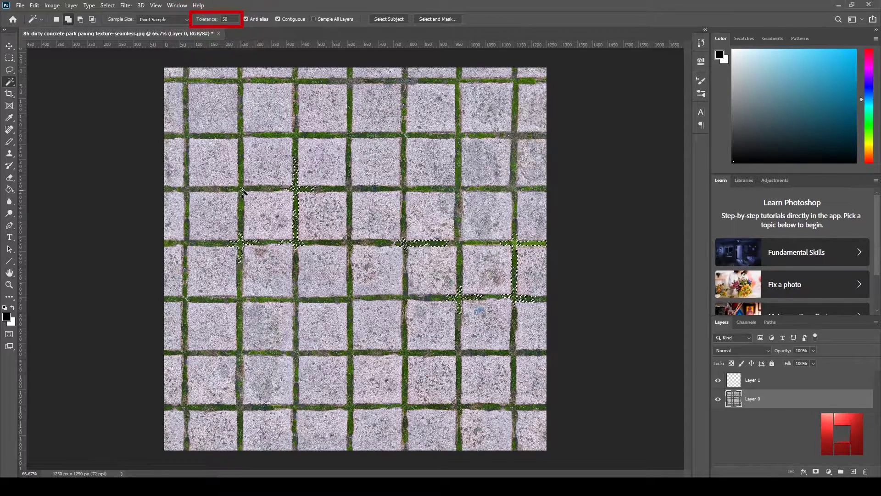
shift+click(239, 136)
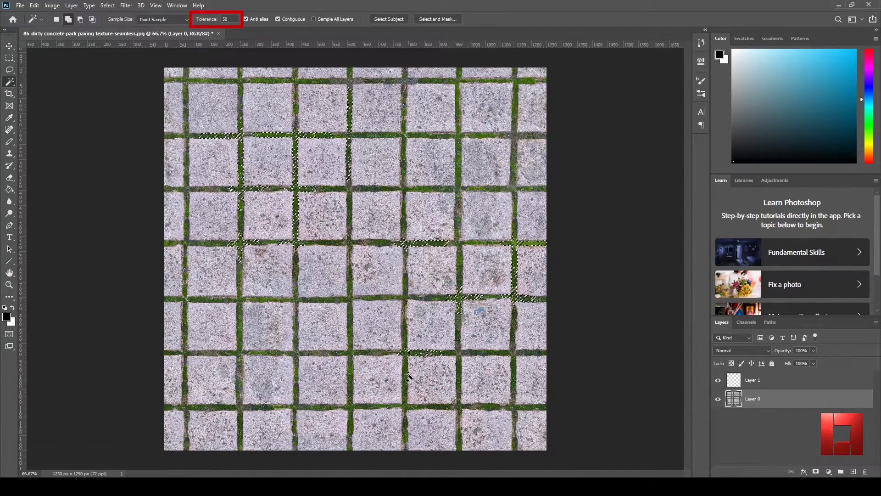
click(406, 373)
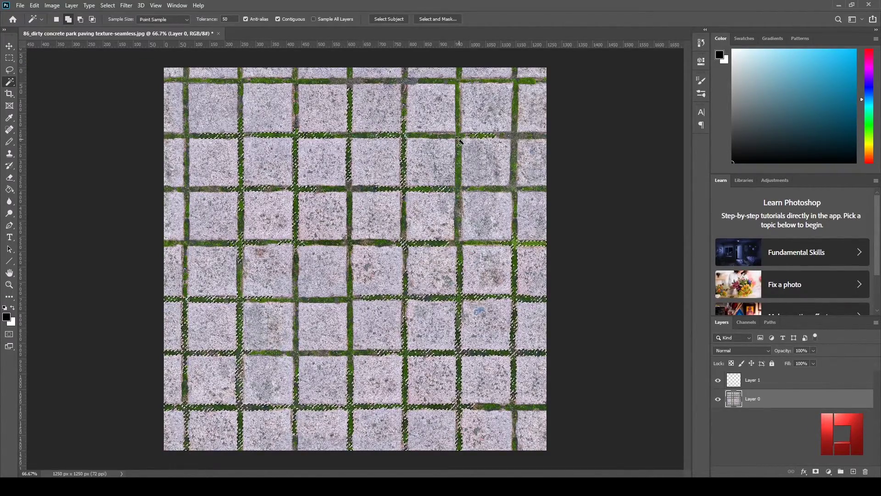
click(461, 137)
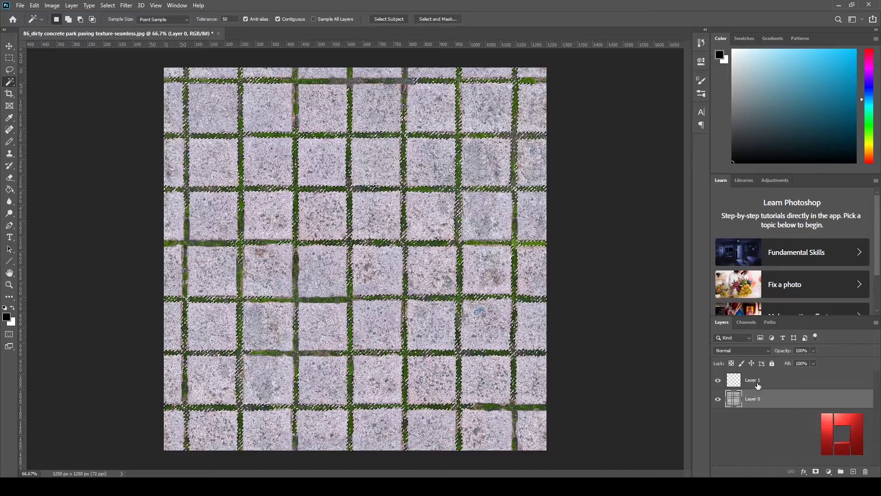
click(749, 384)
Invert the selection, fill the paving stones black on Layer 1, hide Layer 0, and deselect
click(9, 189)
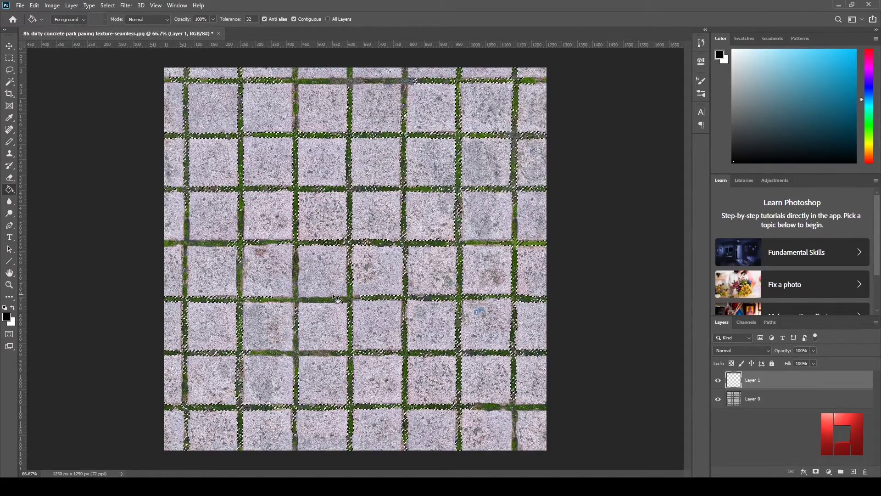
click(107, 5)
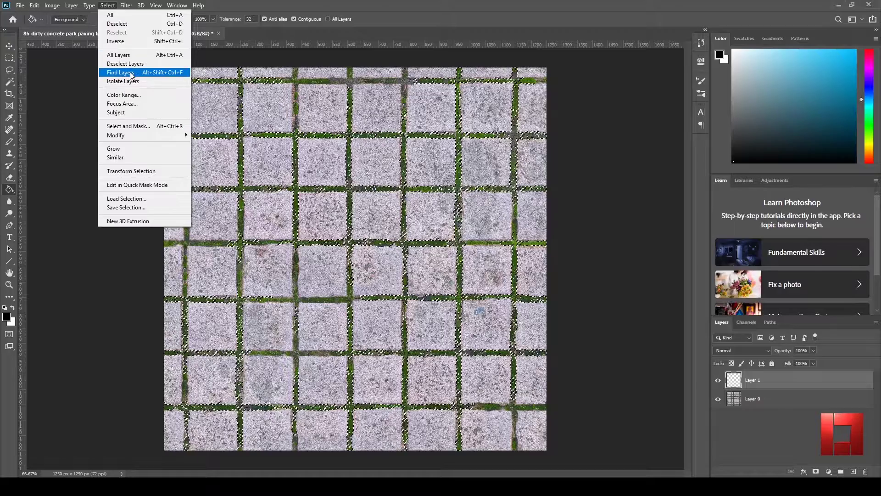
click(116, 41)
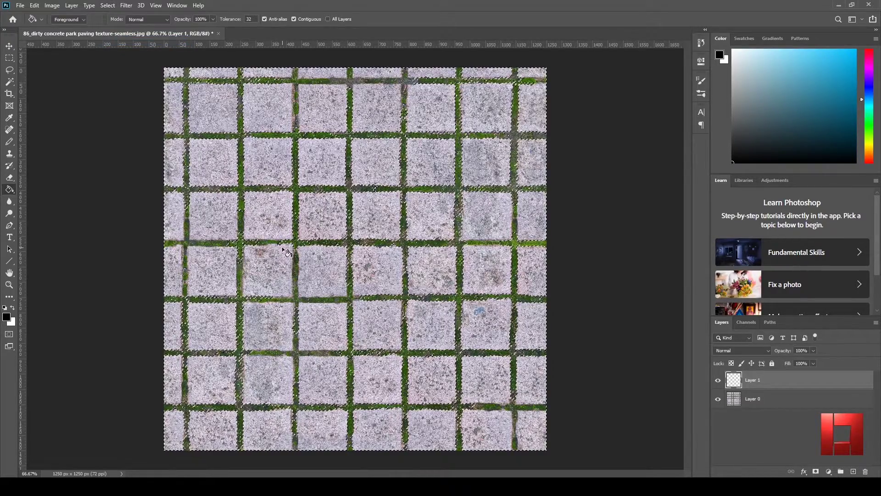
click(301, 266)
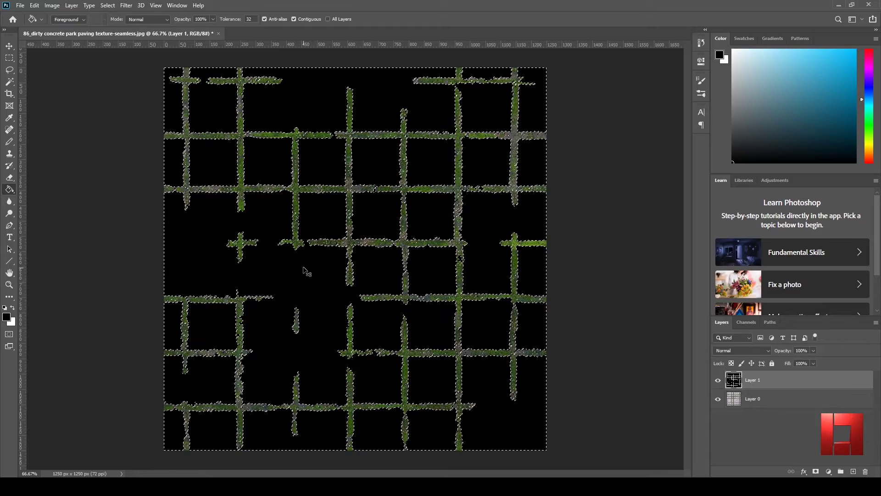
click(718, 401)
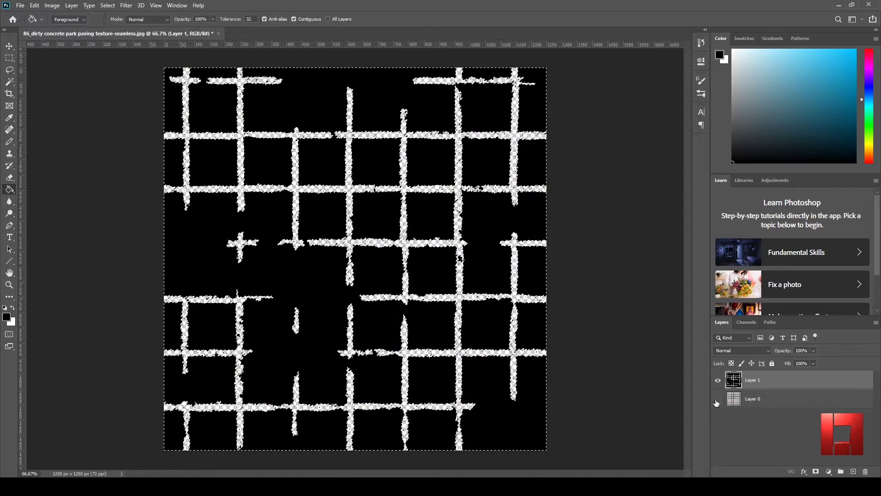
key(ctrl+d)
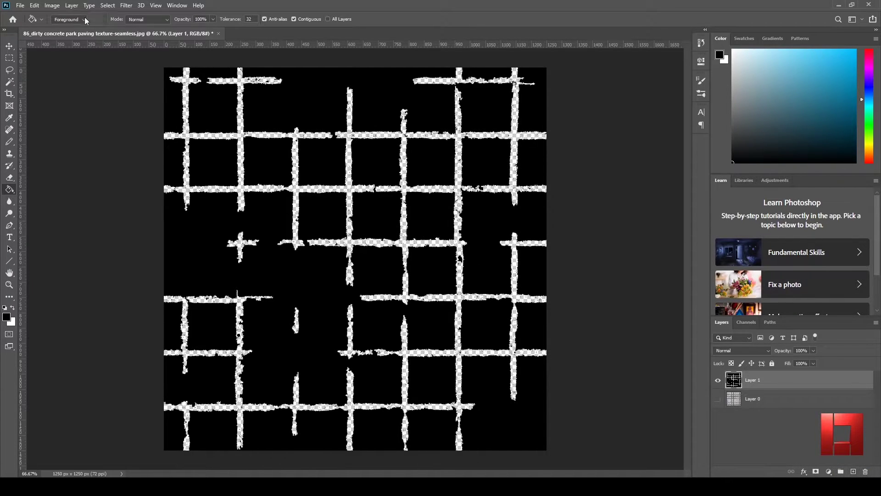
Save the mask as JPEG '86_dirty concrete park paving texture-seamless (fur)' with default quality
click(20, 5)
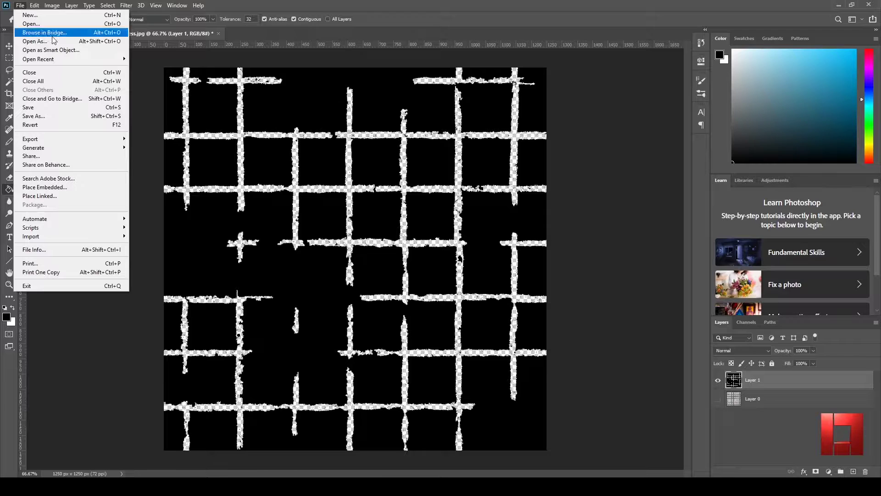
click(33, 106)
click(158, 185)
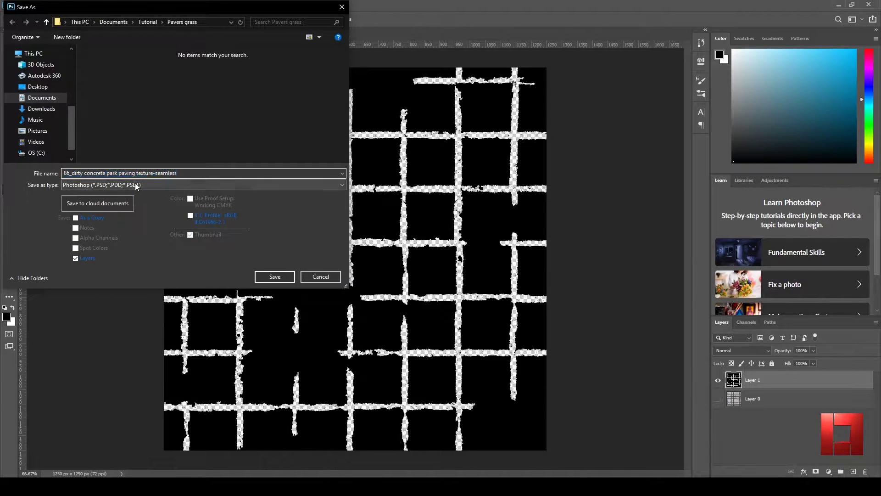
click(114, 263)
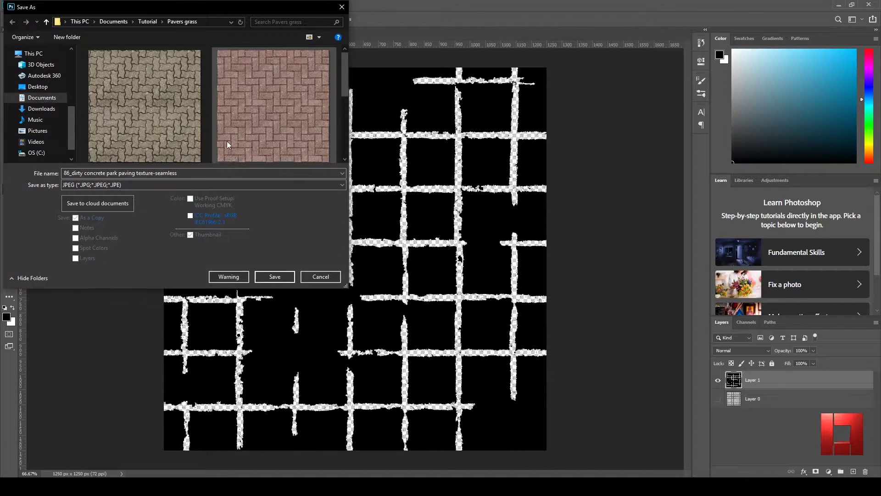
click(232, 153)
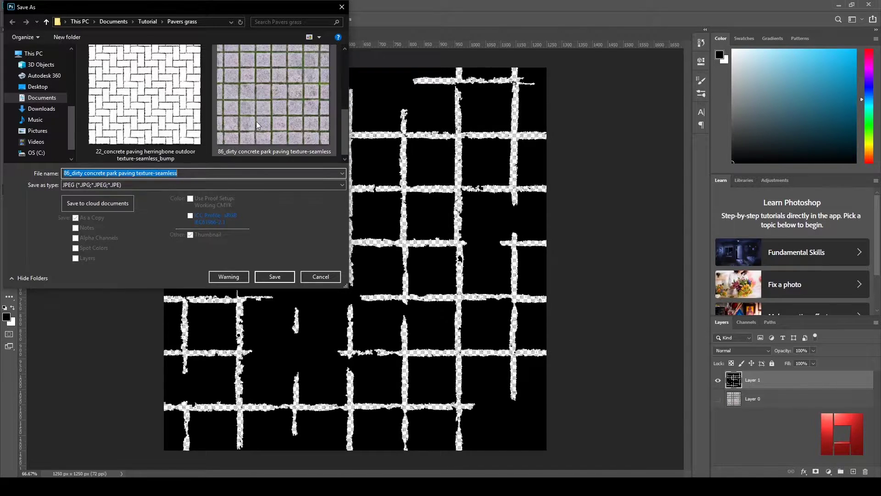
click(204, 173)
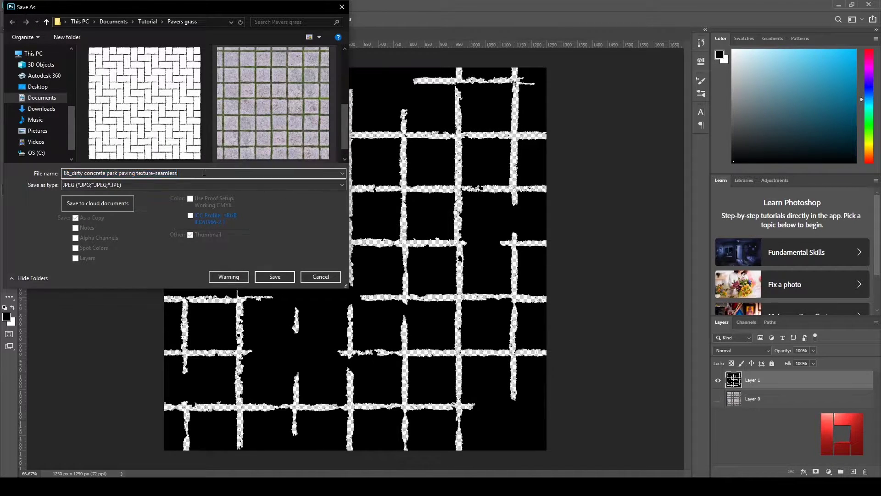
text((fur)
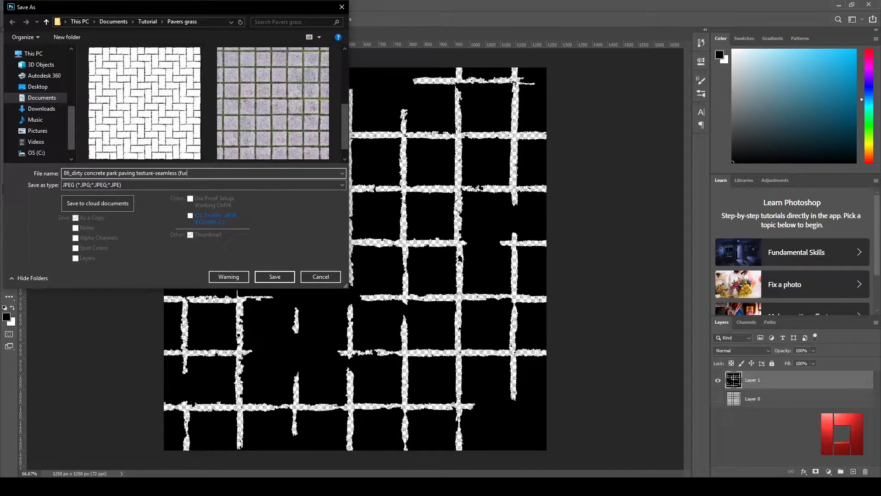
key(Return)
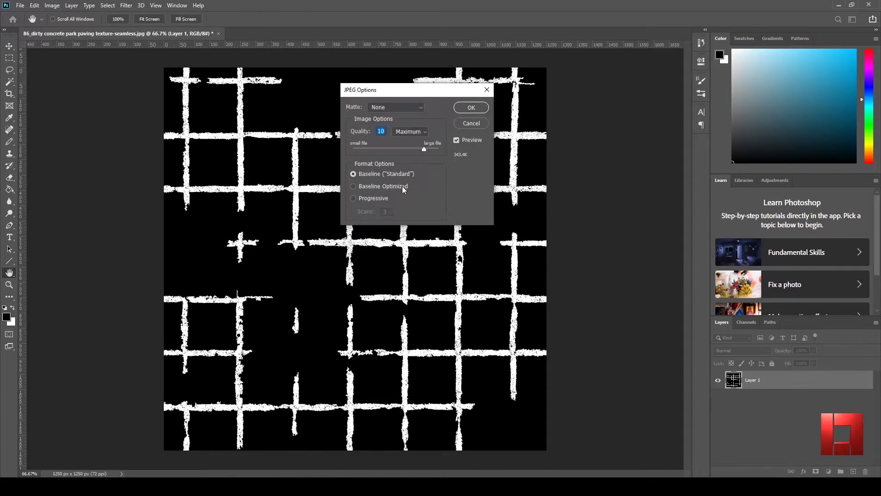
click(473, 108)
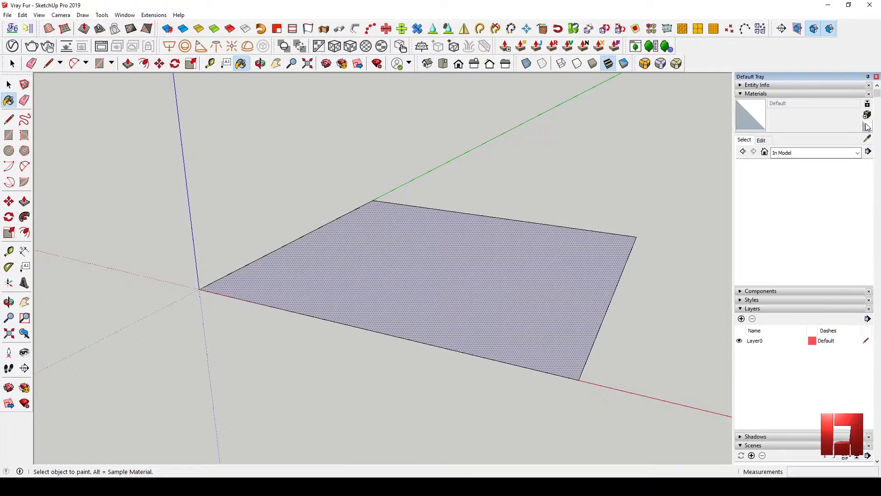
Create a new material textured with the 86_dirty concrete park paving texture-seamless image
click(867, 115)
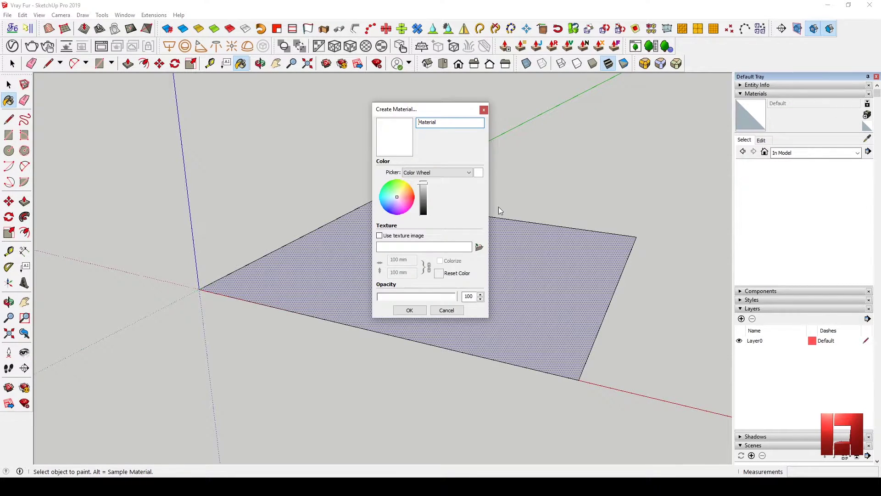
click(479, 246)
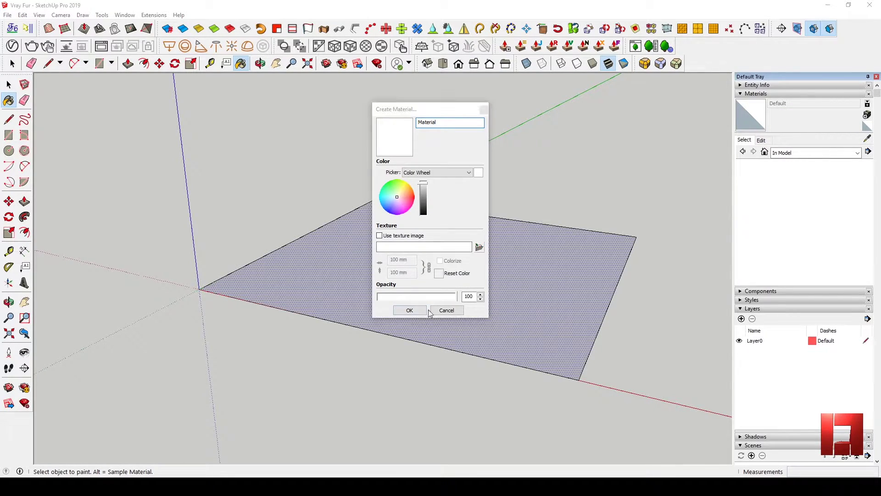
scroll(616, 248, down, 3)
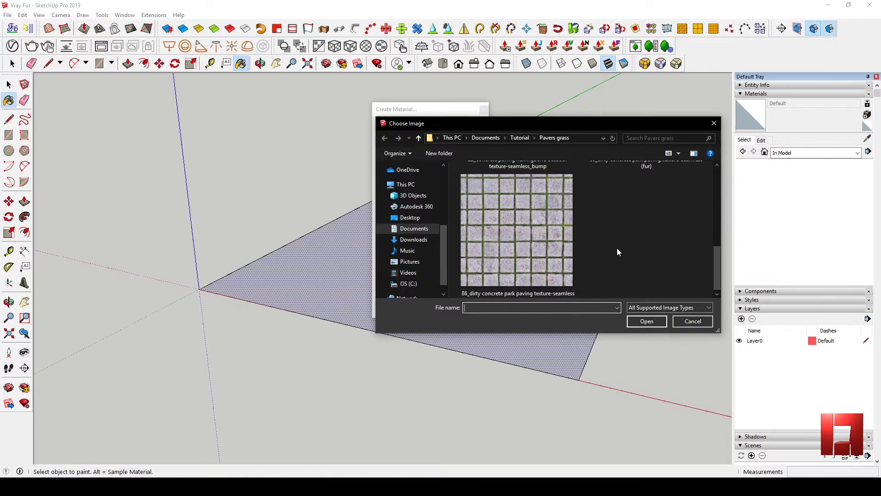
scroll(617, 247, down, 2)
scroll(626, 242, up, 2)
scroll(579, 270, down, 2)
click(546, 257)
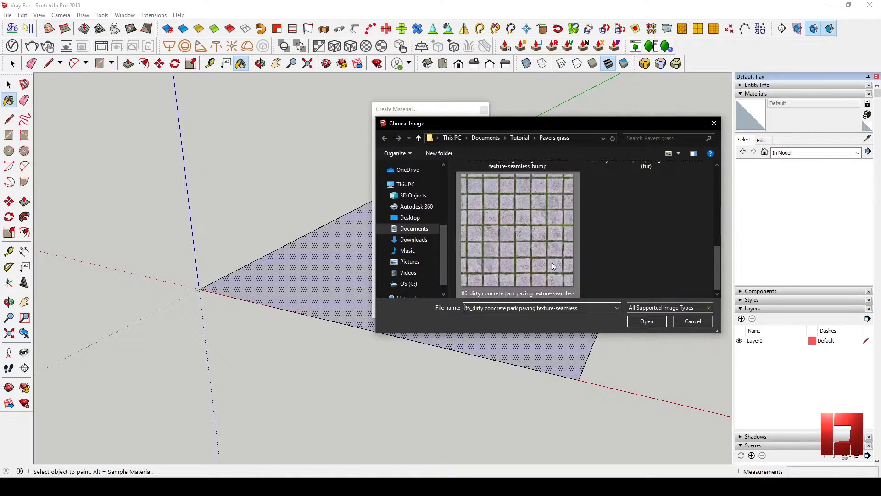
click(646, 321)
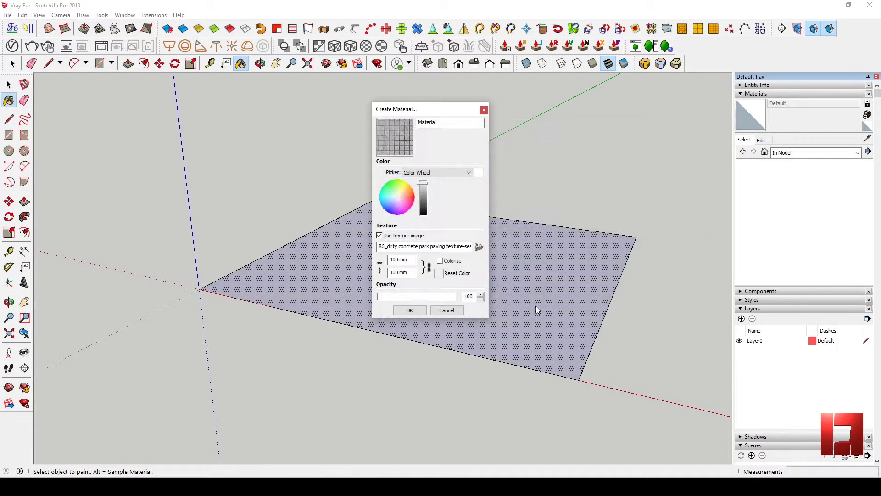
click(409, 311)
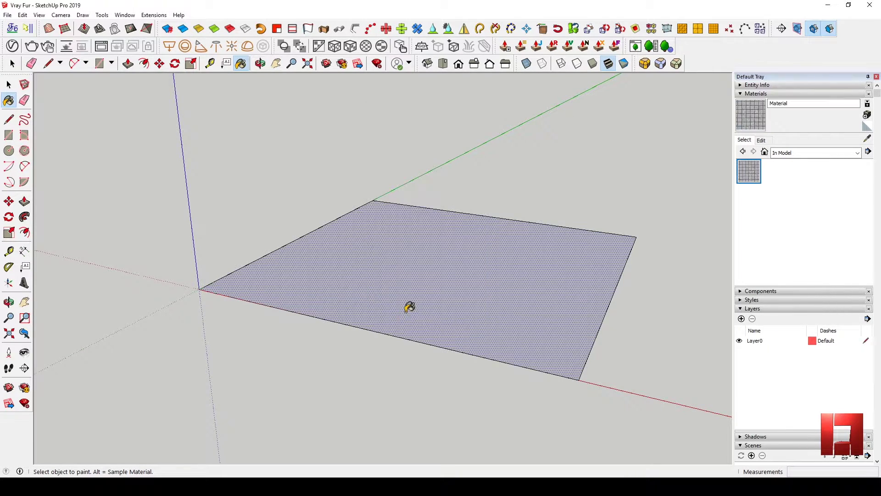
Paint the rectangle with the new paving material and orbit to view the whole plane
click(433, 268)
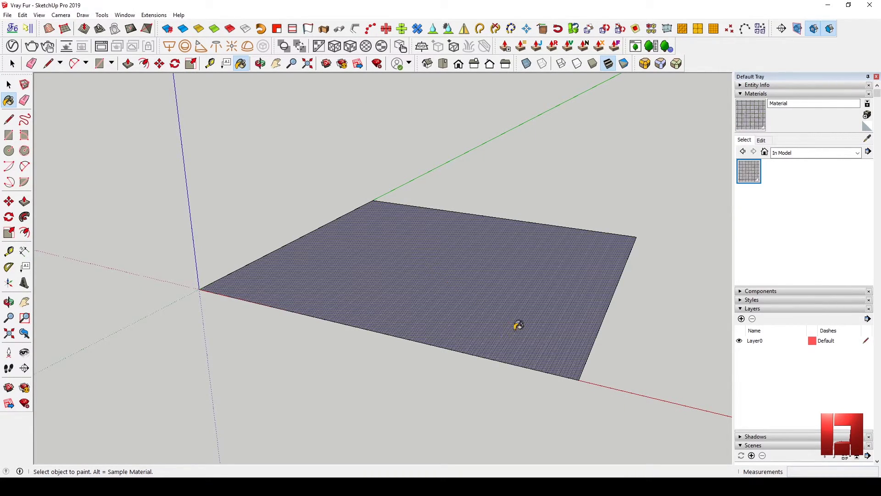
key(space)
scroll(519, 328, up, 4)
key(o)
drag(522, 334, 491, 321)
key(space)
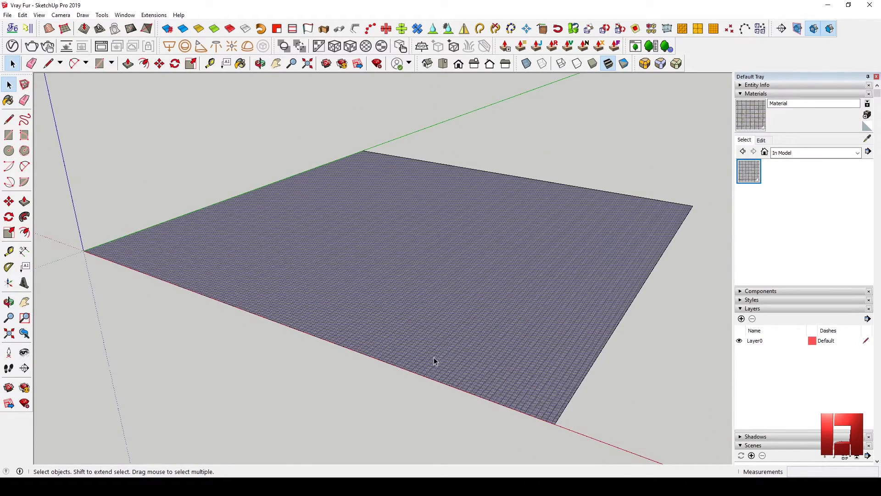
Set the paving material's texture width to 500 mm, after first trying 1000 mm
click(762, 140)
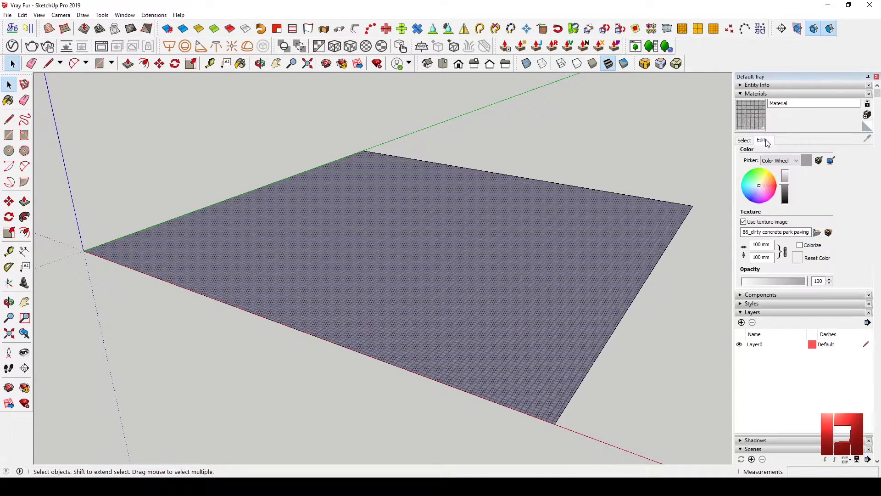
double_click(762, 243)
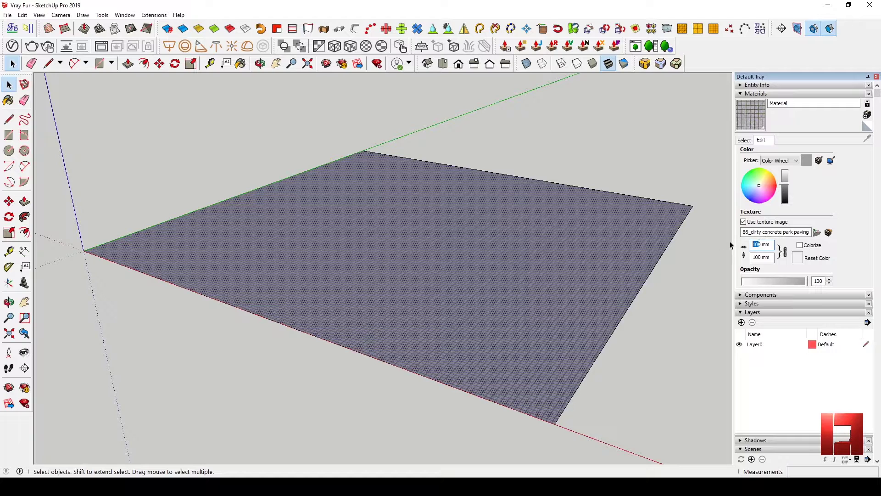
text(1000)
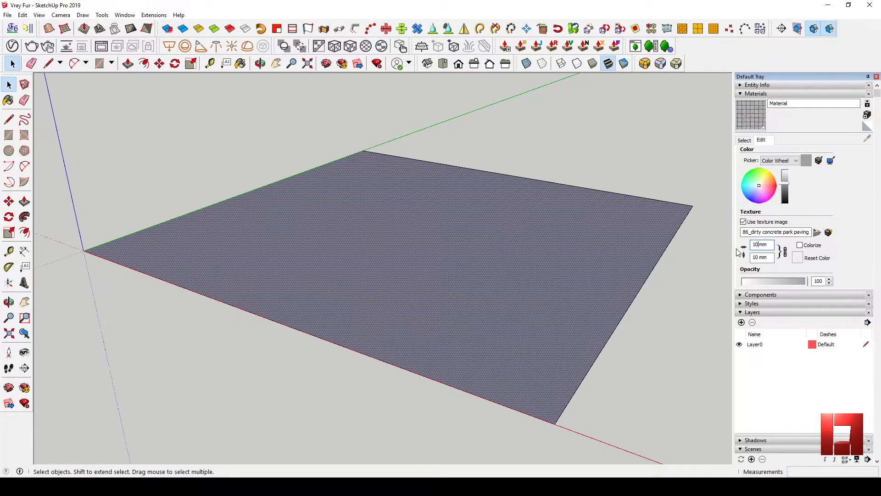
key(Return)
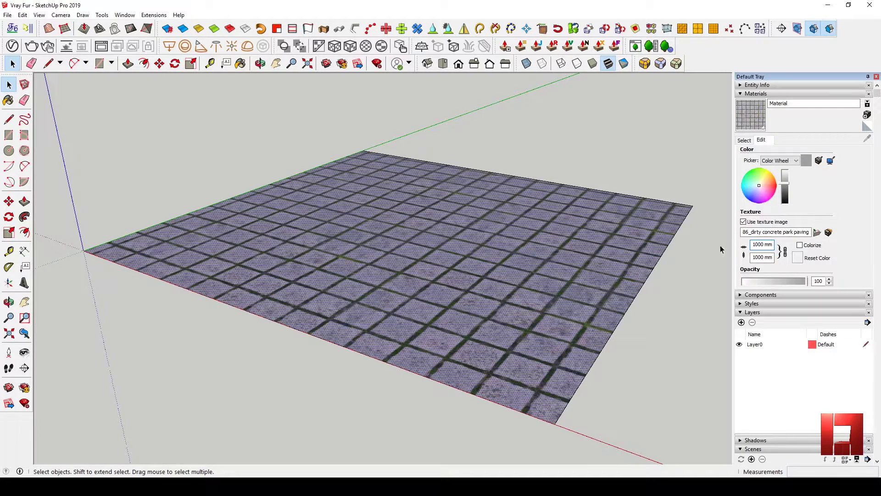
double_click(762, 244)
text(50)
key(Return)
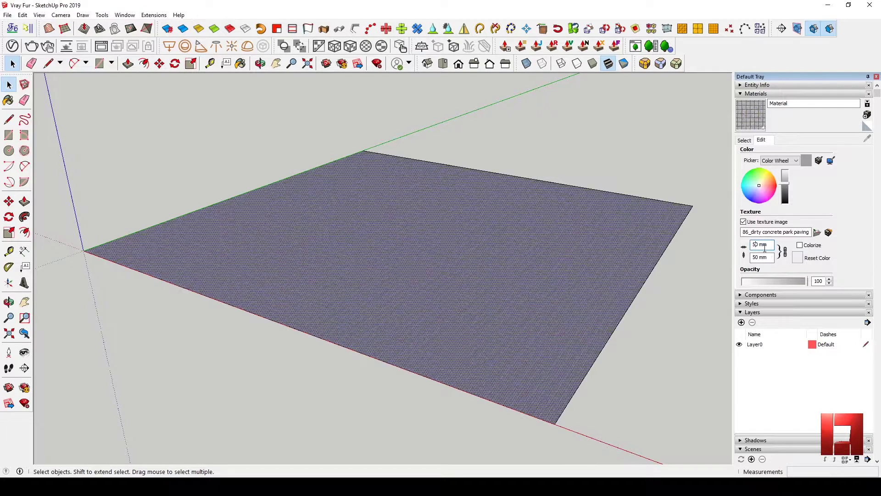
text(0)
key(Return)
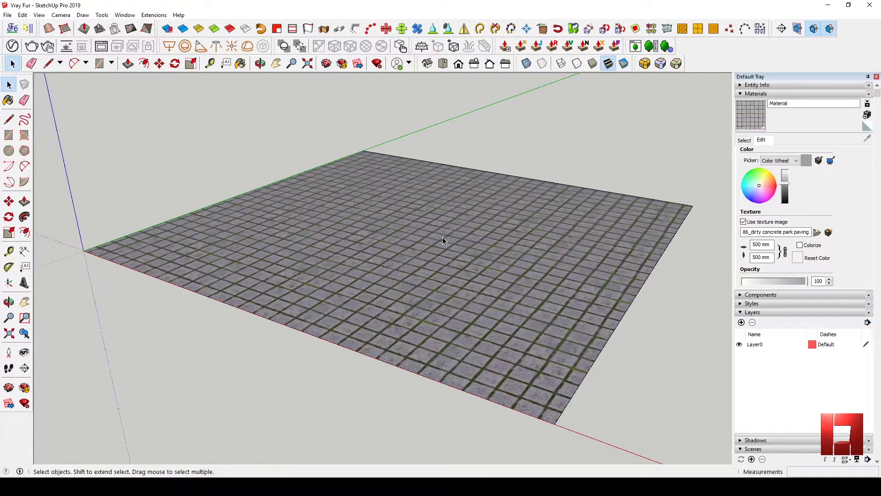
Select the paved face and make it a group
click(391, 212)
right_click(388, 196)
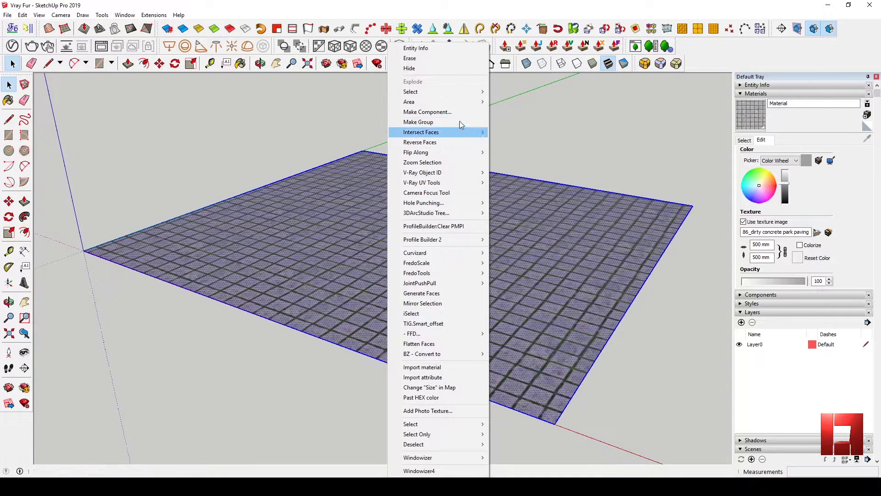
click(432, 122)
Select the paving group and apply V-Ray Fur to it
click(589, 167)
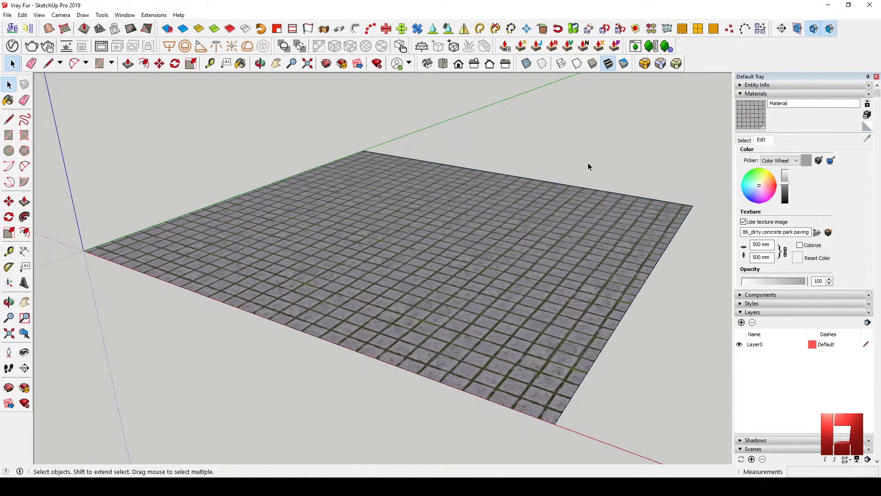
click(387, 210)
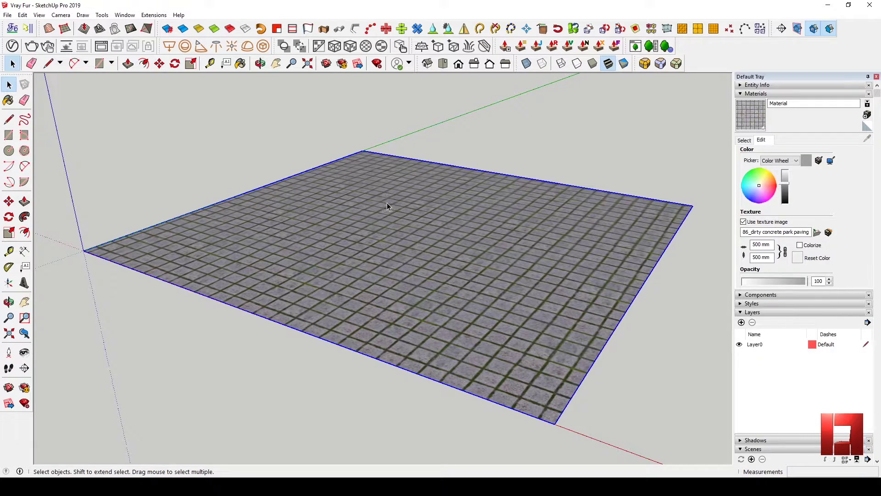
click(469, 46)
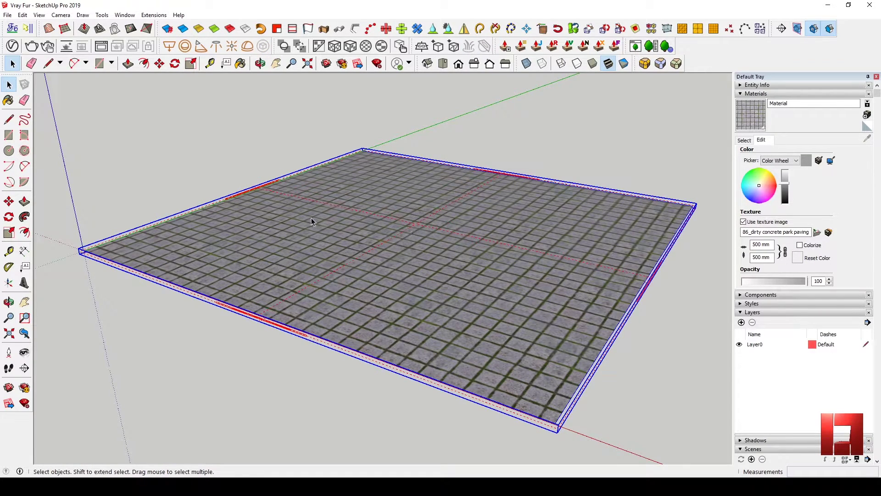
Set the Fur Count (Area) to 15 in the V-Ray Asset Editor and close it
click(12, 46)
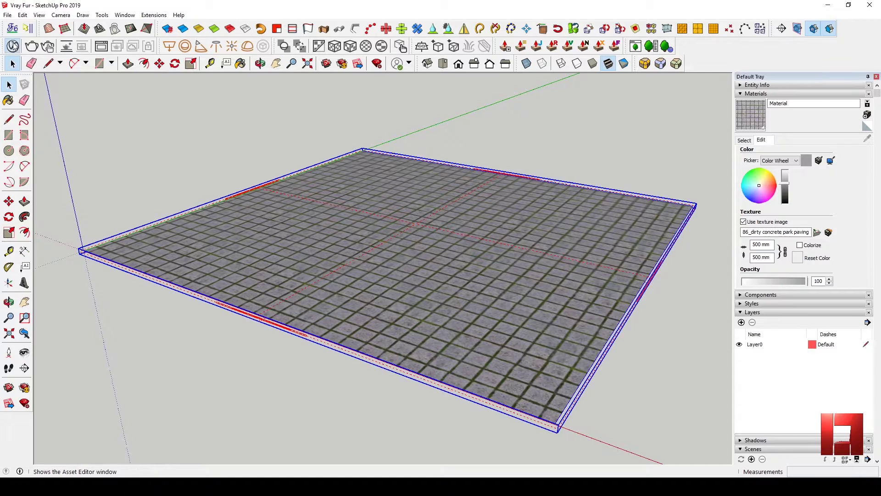
click(408, 108)
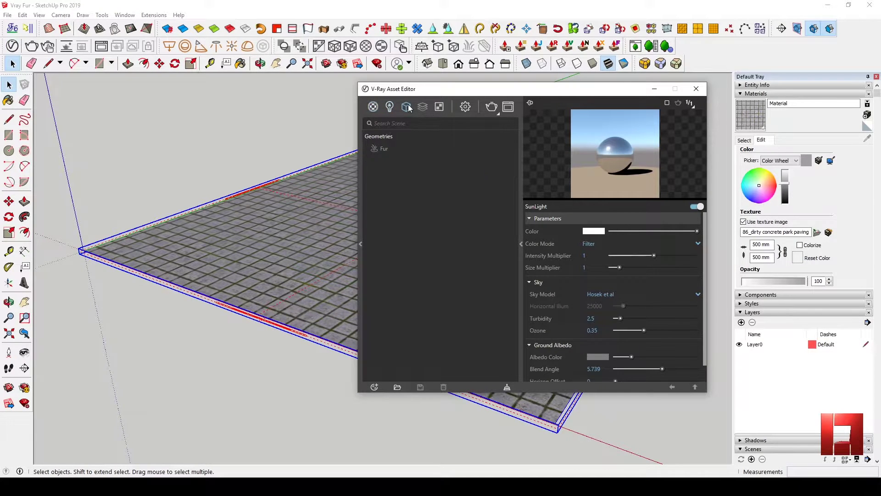
click(392, 148)
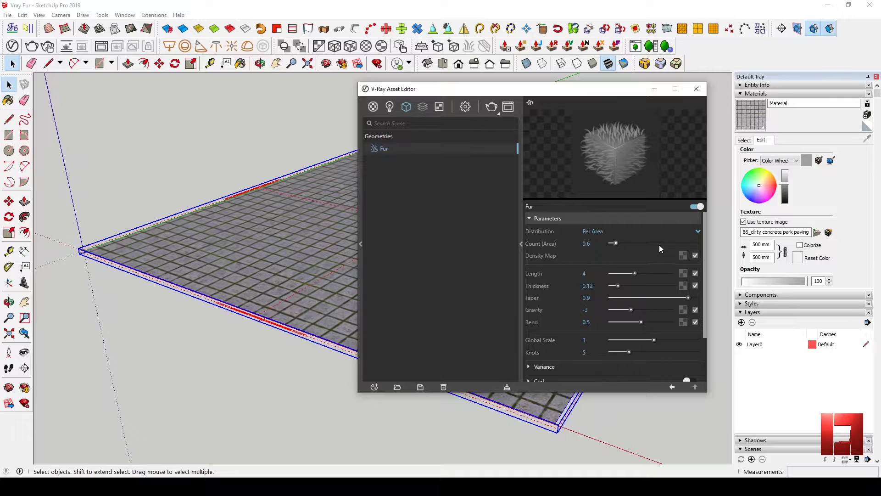
drag(593, 243, 543, 243)
key(Tab)
click(565, 258)
click(696, 89)
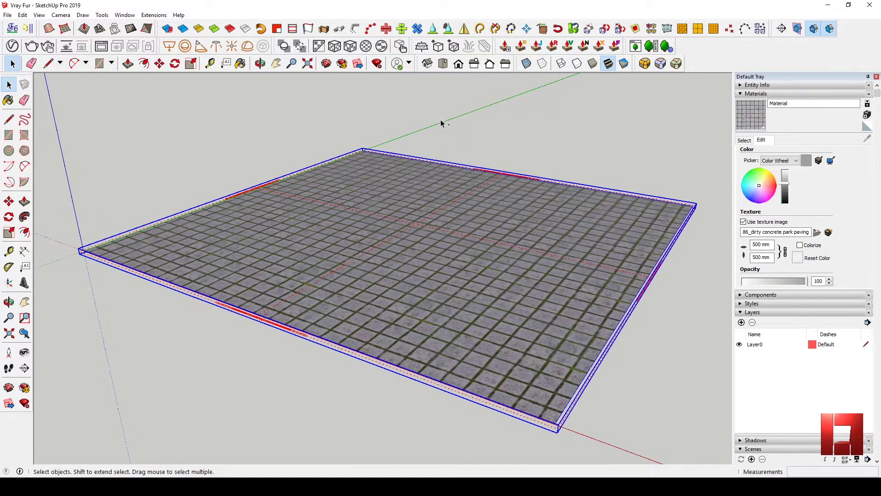
Run a V-Ray test render of the fur-covered plane, stop it, and close the frame buffer
click(440, 123)
click(32, 47)
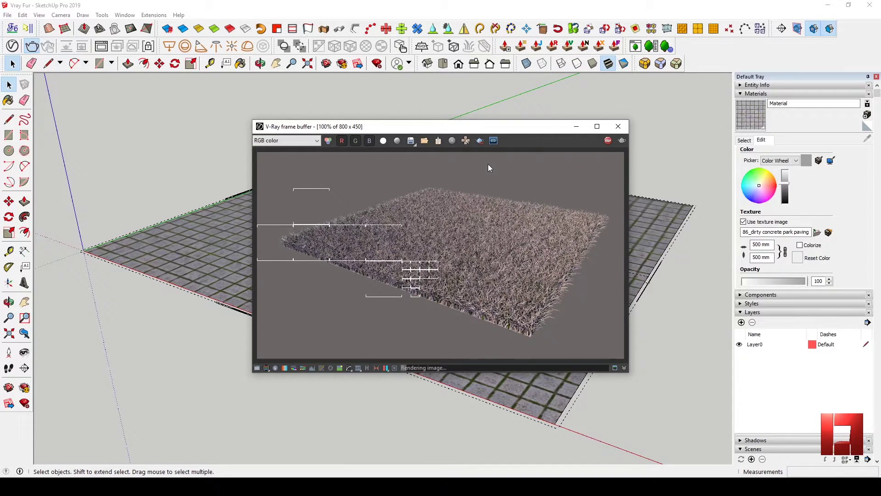
click(608, 141)
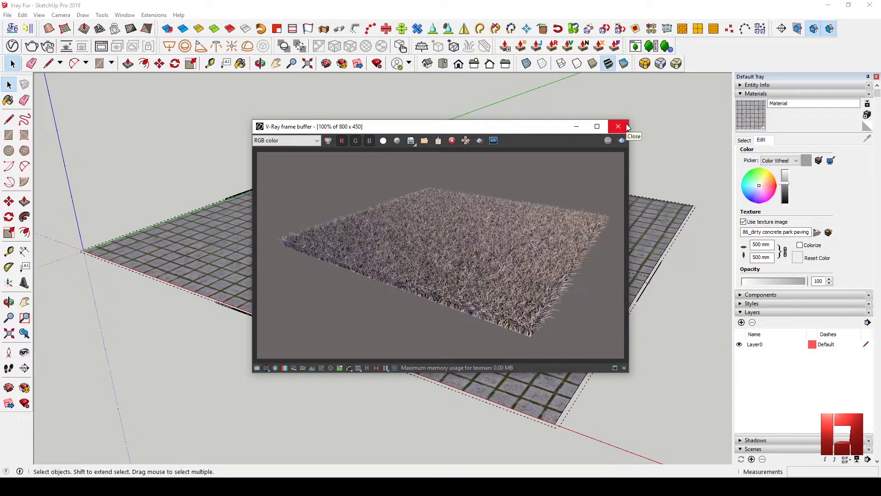
click(627, 128)
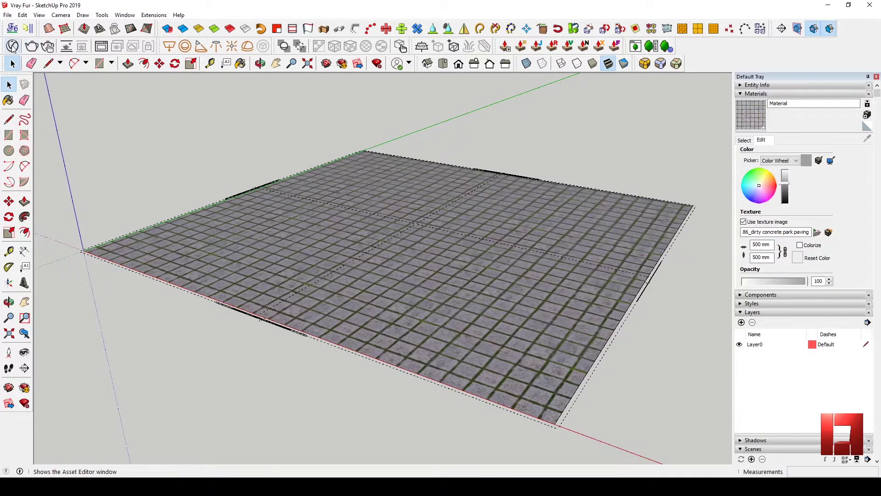
Set the fur Density Map to a Bitmap of the '(fur)' joint mask JPG and close the editor
click(12, 46)
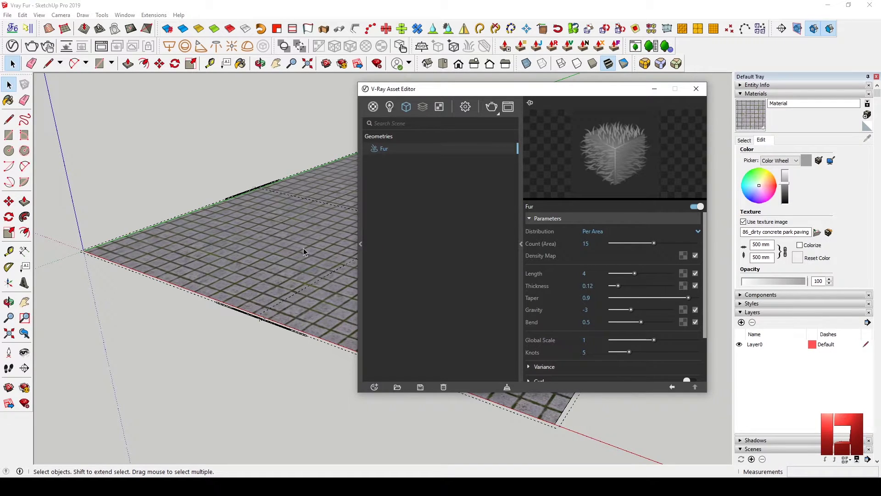
click(701, 91)
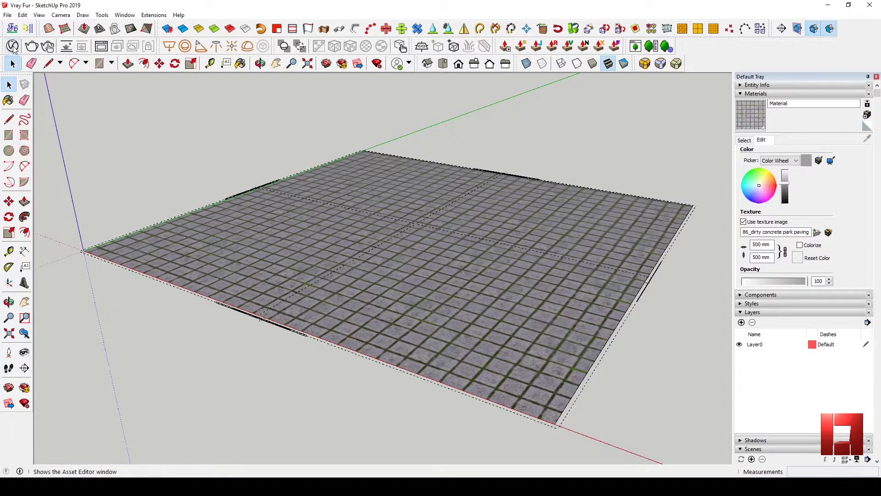
click(13, 46)
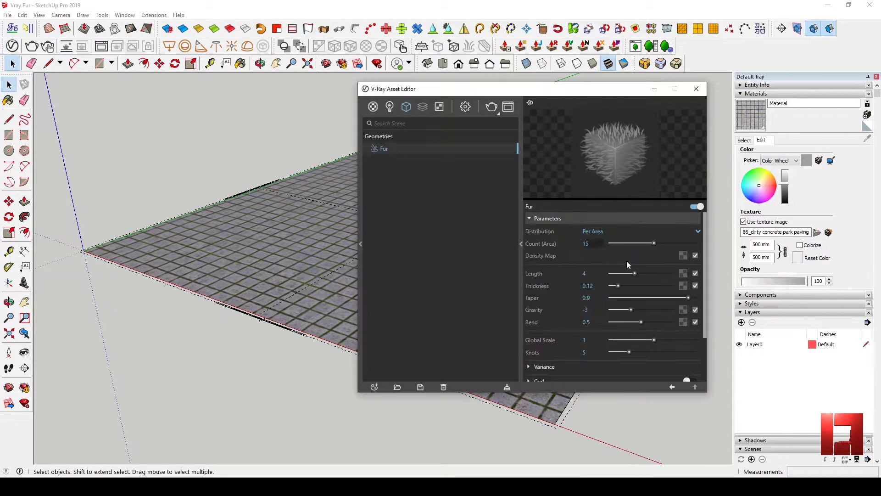
click(683, 256)
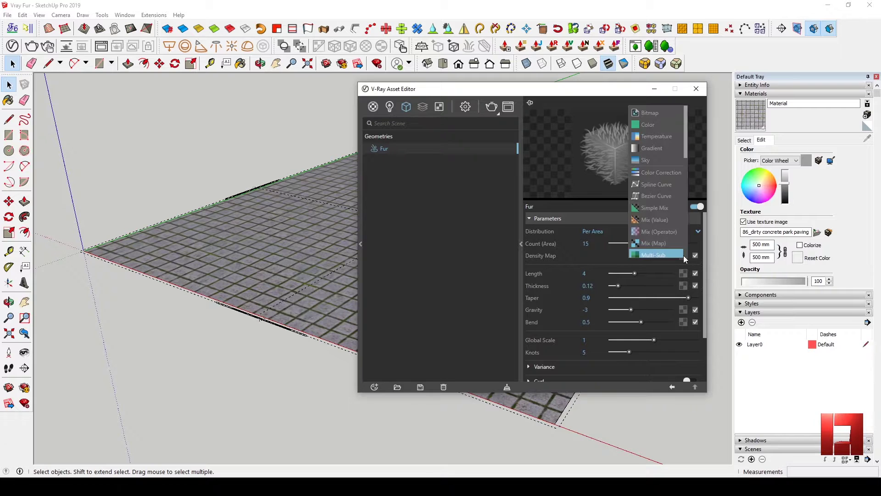
click(650, 113)
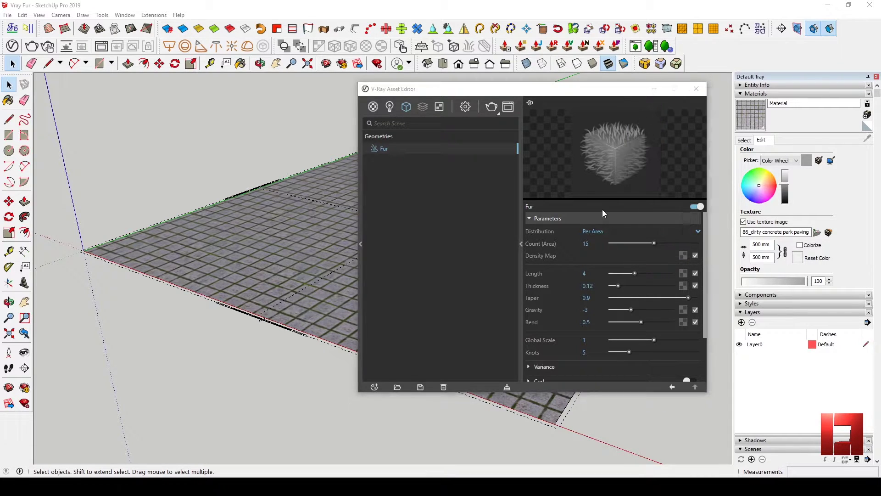
scroll(603, 220, down, 3)
scroll(614, 220, up, 3)
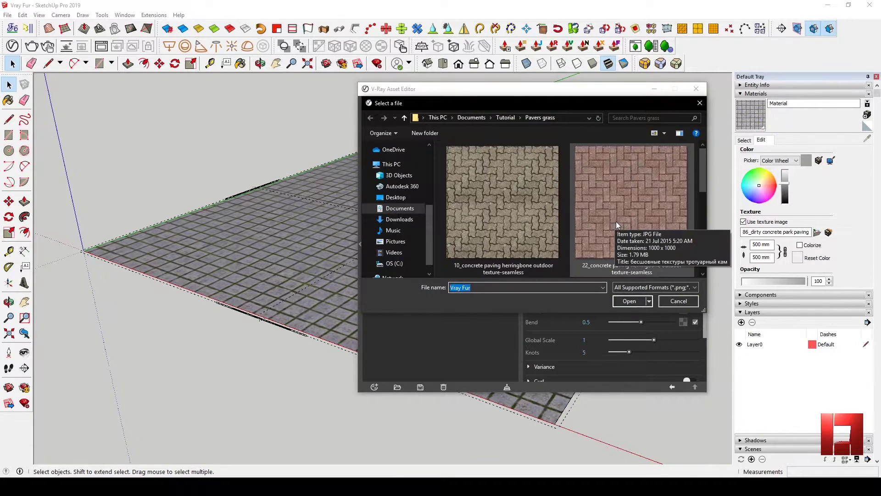
click(646, 253)
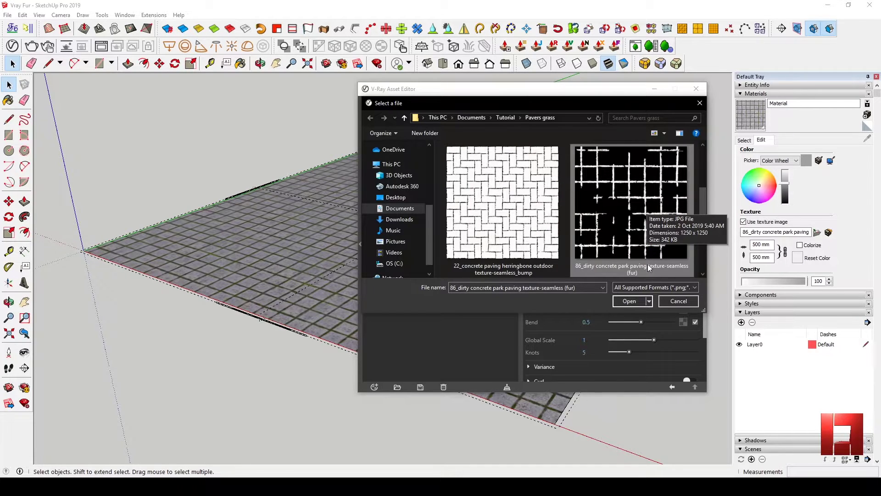
click(628, 302)
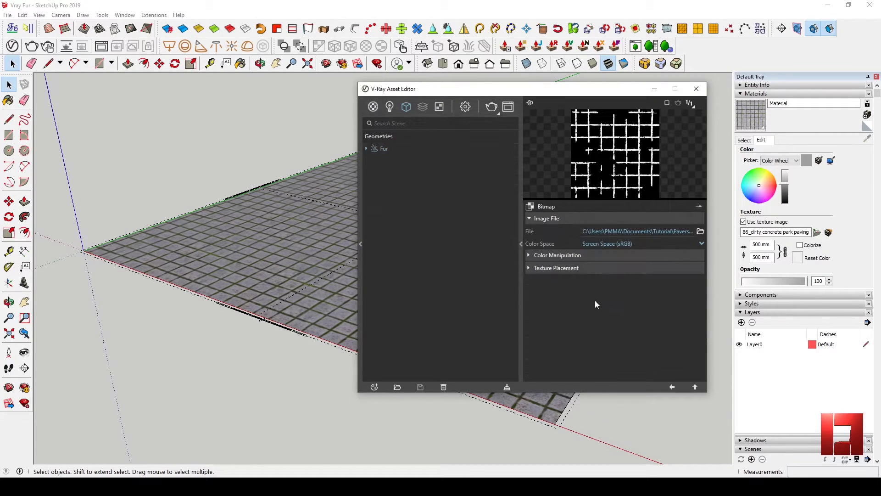
click(671, 387)
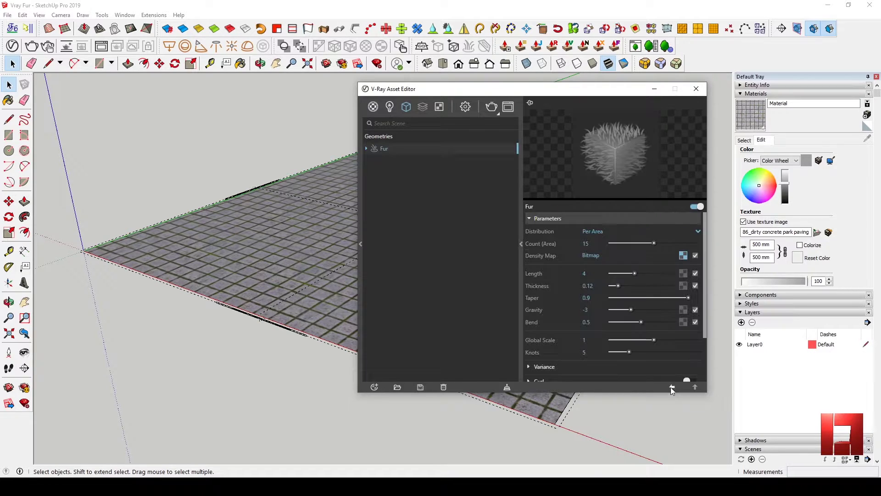
click(689, 90)
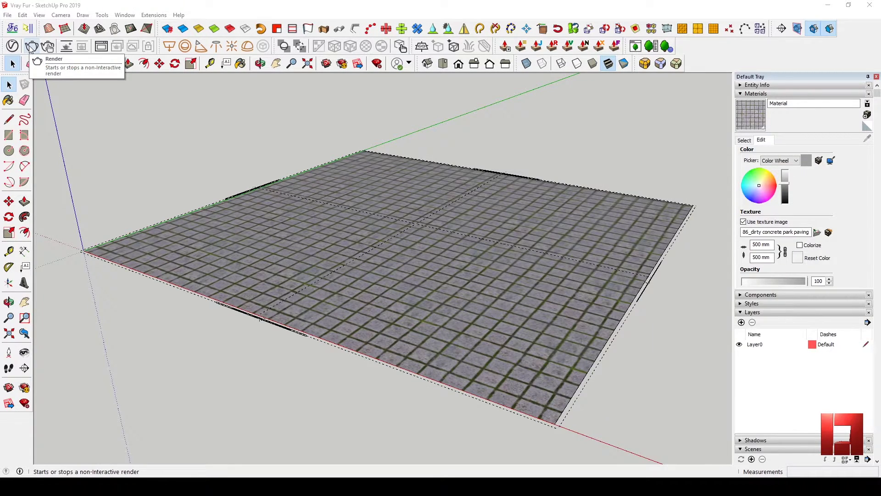
Render the scene again with V-Ray and stop it once grass shows in the joints
click(13, 47)
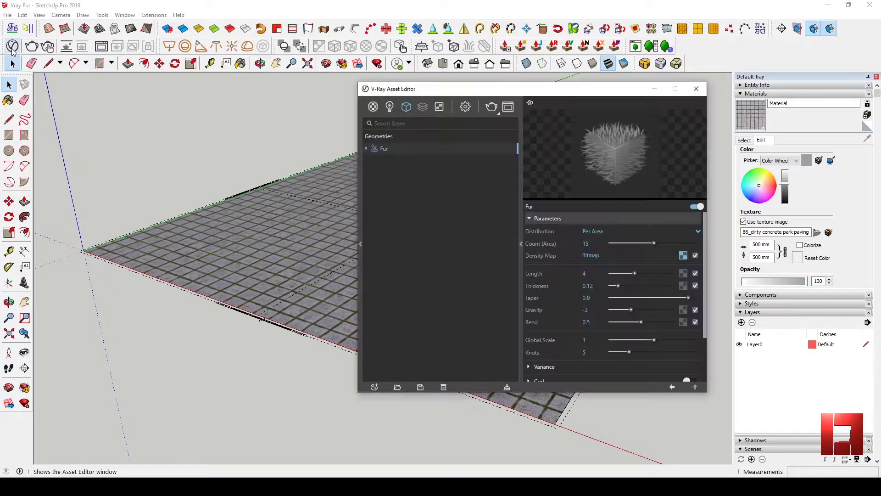
click(697, 92)
click(37, 49)
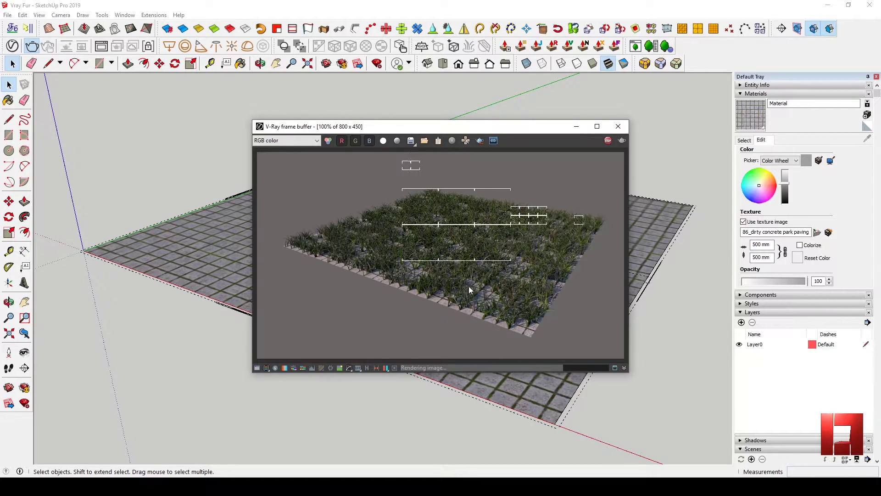
click(606, 142)
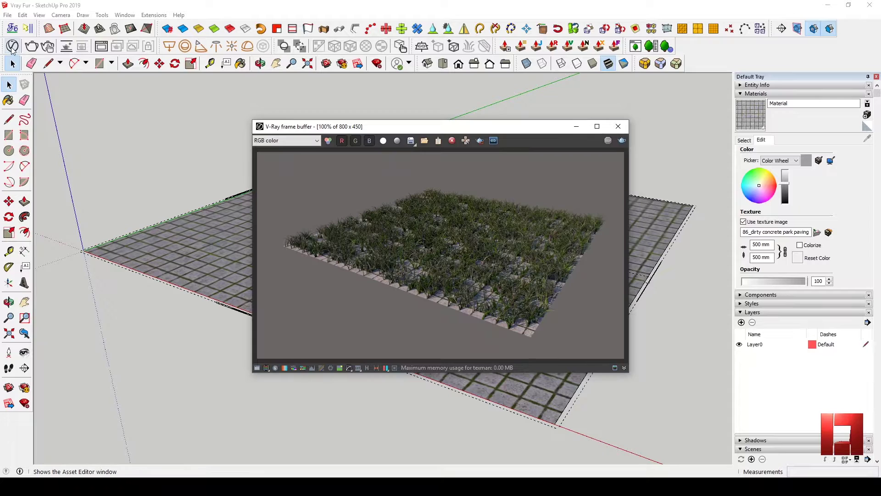
Shorten the Fur Length to 1.2
click(13, 46)
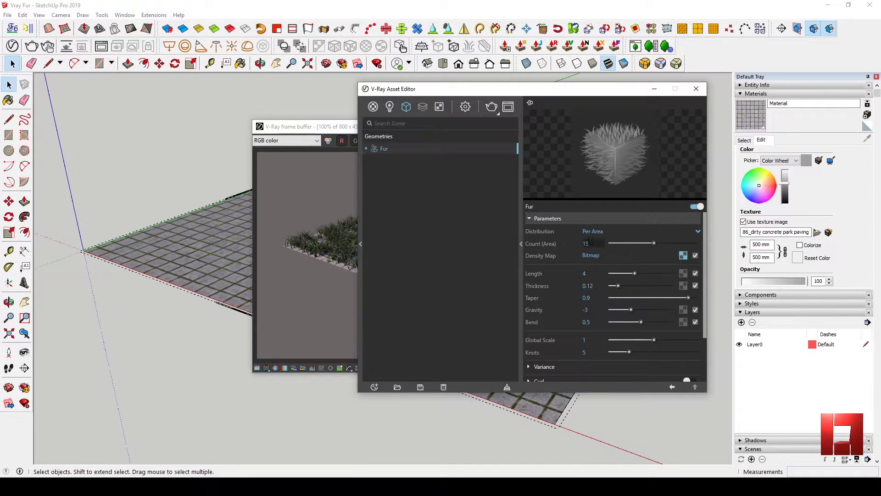
click(585, 274)
text(1.2)
key(Return)
Adjust the fur Taper to 0.9 and set the Variance Length to 0.46
drag(689, 297, 699, 297)
drag(698, 296, 692, 297)
scroll(536, 307, down, 3)
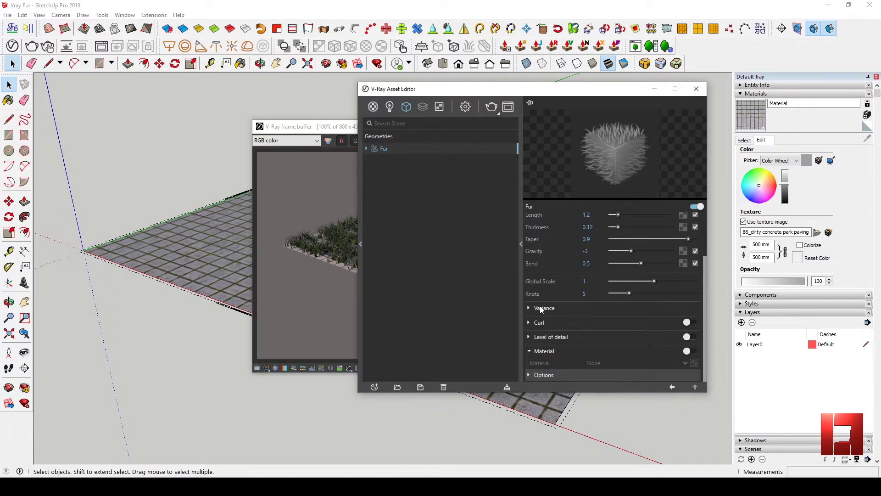
click(540, 305)
scroll(637, 297, down, 1)
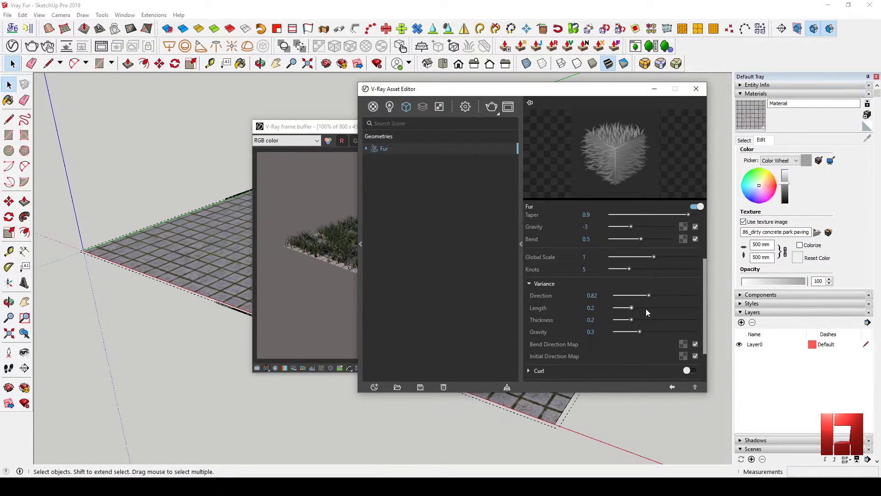
click(653, 308)
click(695, 90)
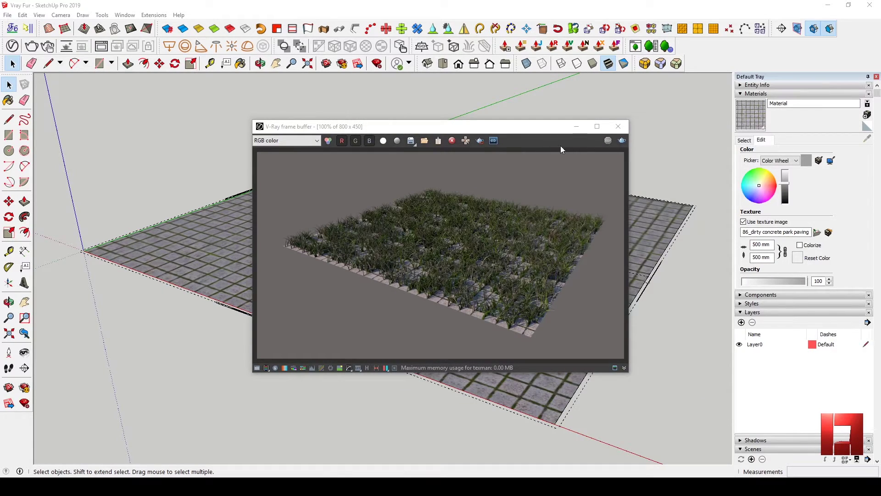
Render the paving again and zoom in and out to inspect the shorter, tapered grass tufts in the joints
click(623, 140)
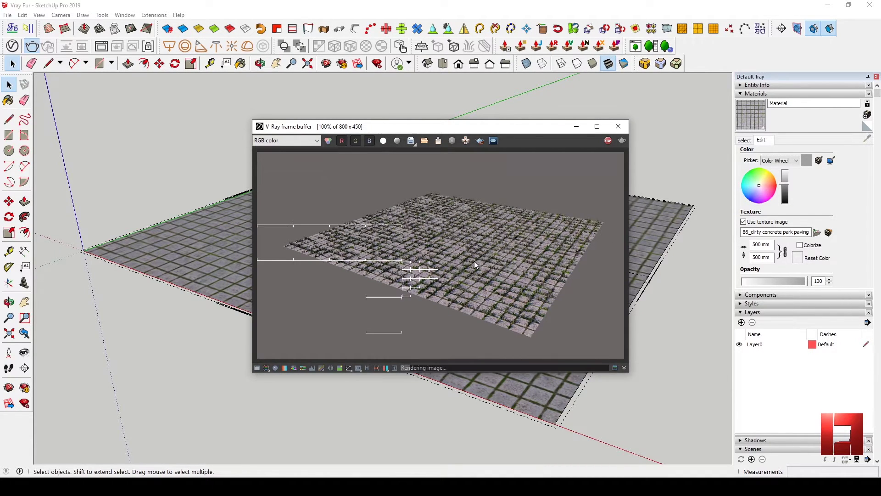
scroll(458, 273, up, 1)
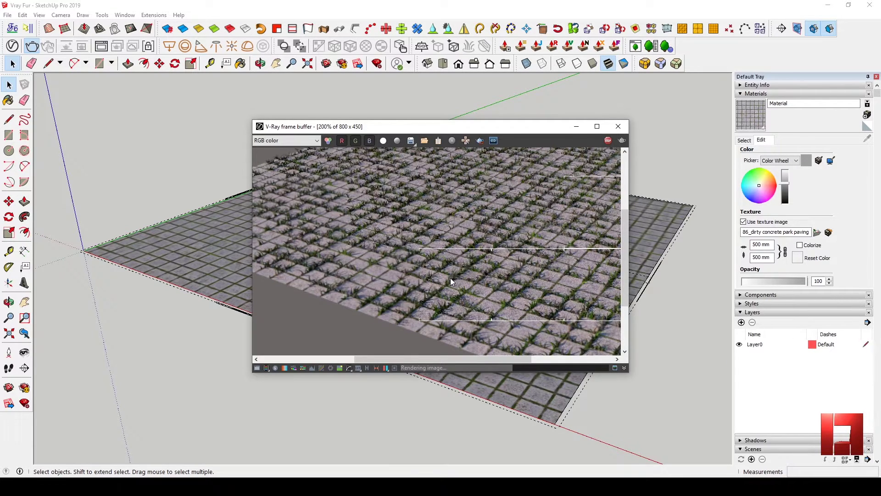
scroll(452, 276, down, 1)
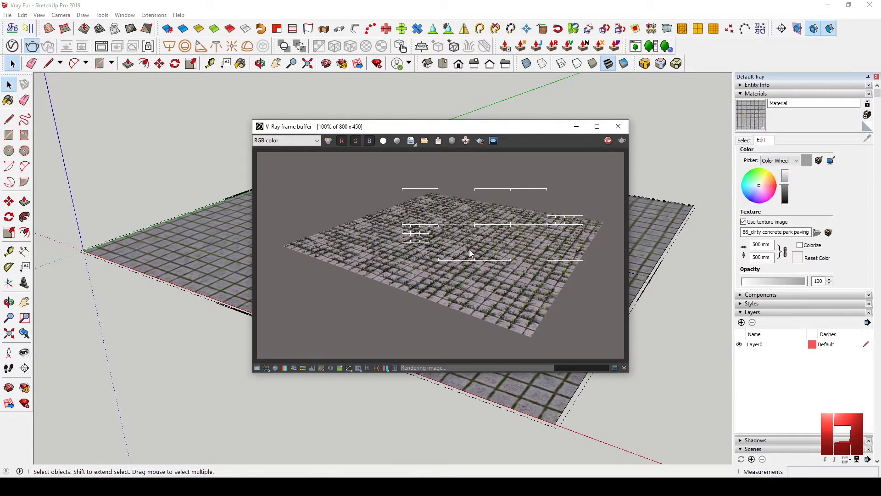
scroll(469, 249, up, 1)
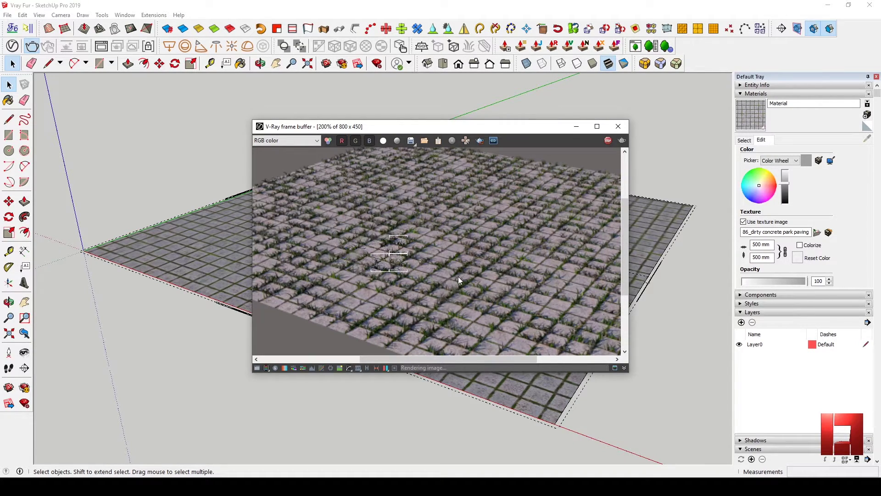
scroll(458, 275, down, 1)
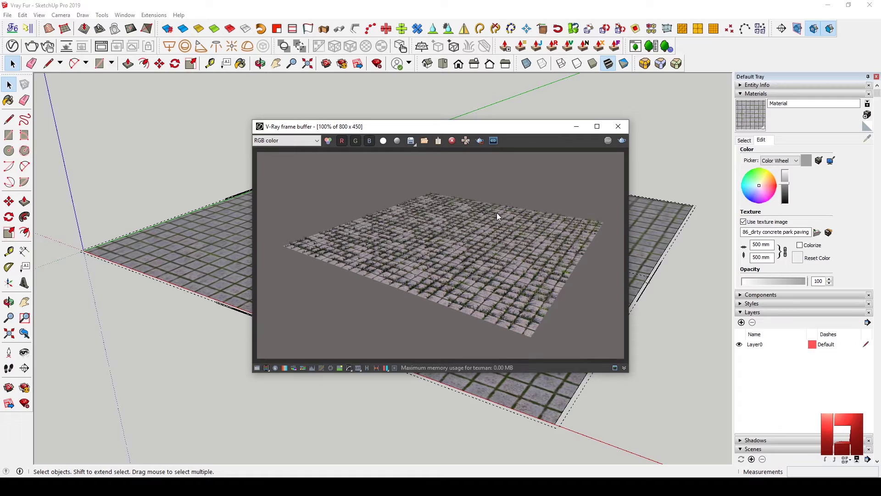
click(618, 127)
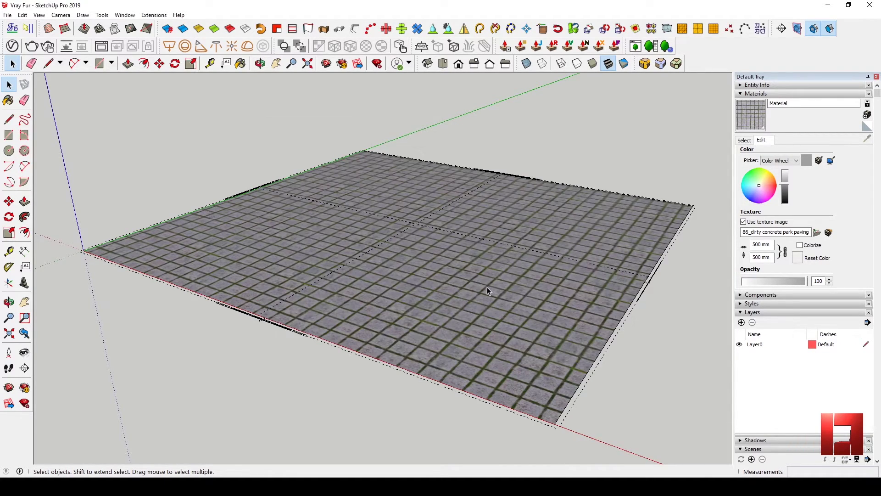
Change the Fur Count (Area) to 30 and render the paving with the denser grass
click(11, 46)
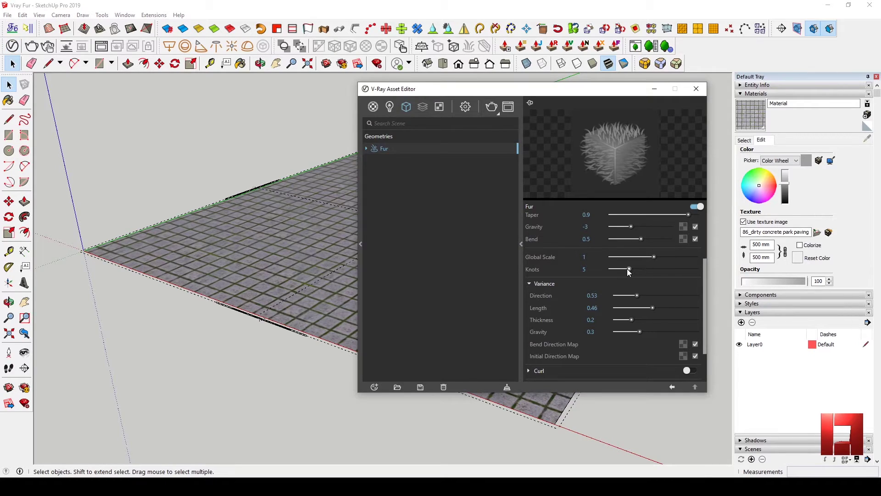
scroll(598, 274, up, 3)
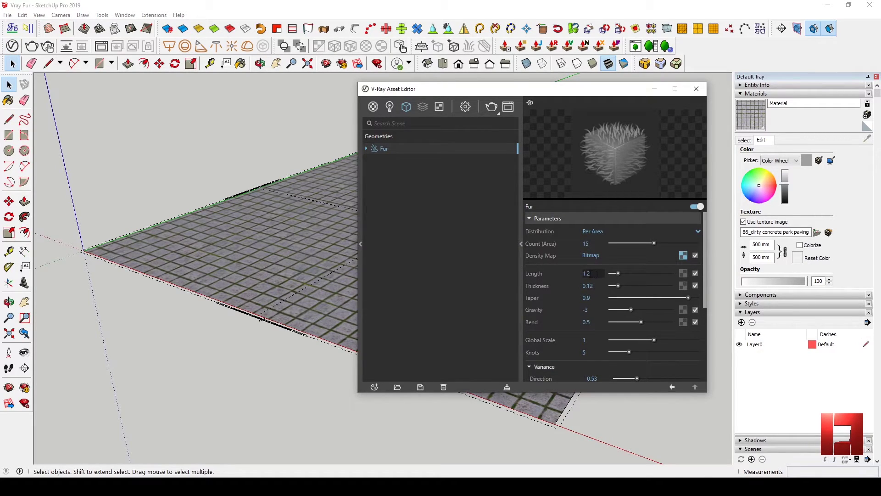
click(589, 244)
text(30)
key(Return)
click(698, 94)
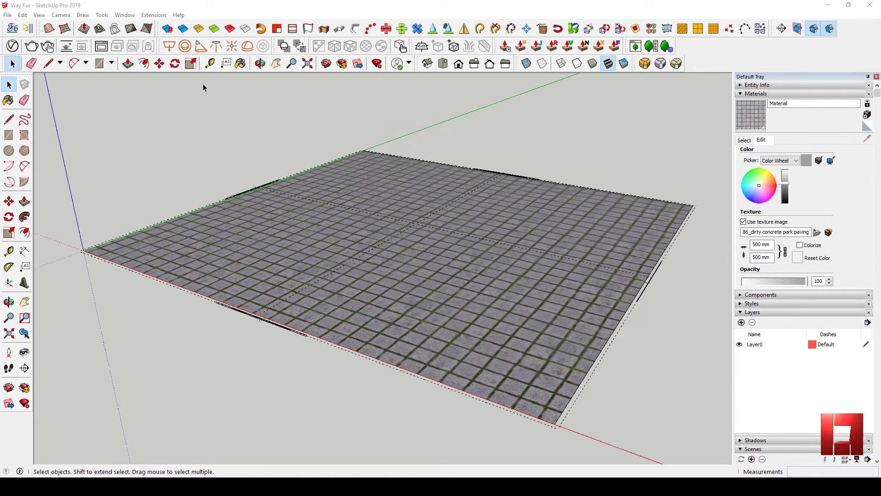
click(31, 46)
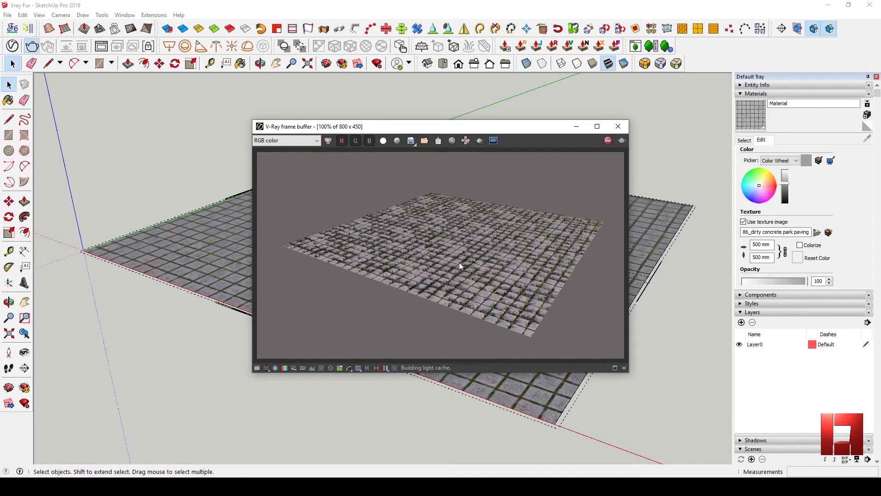